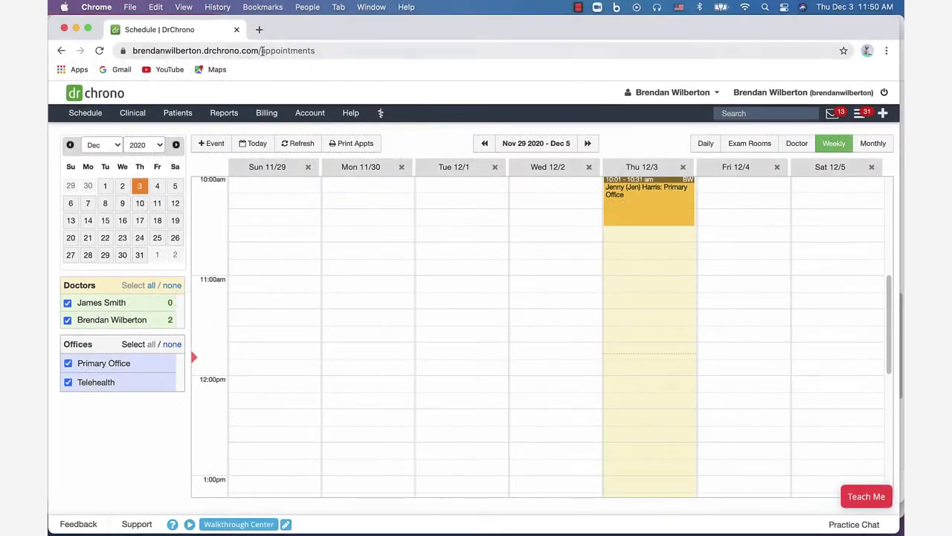
Step: Open Account Settings on the General tab and scroll down to the Communications section
{"action": "mouse_move", "coordinate": [324, 122]}
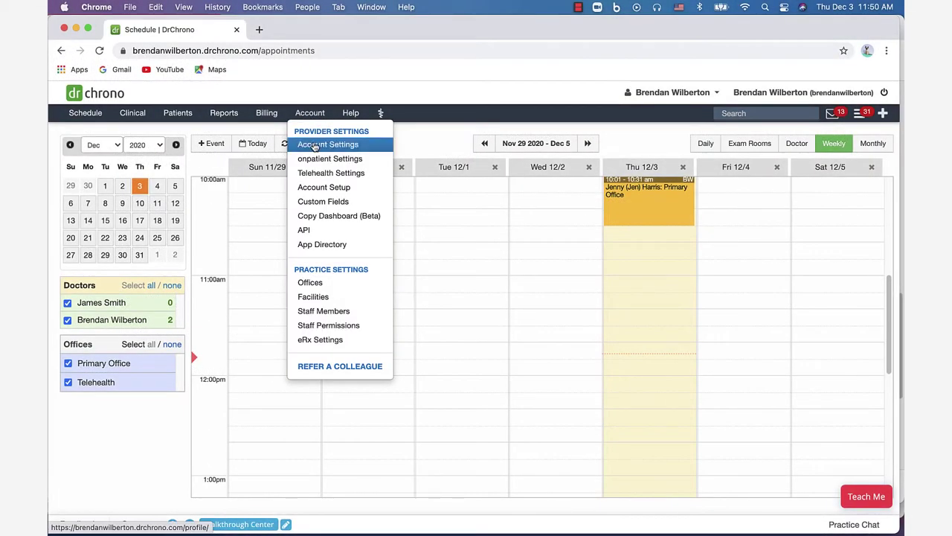
{"action": "left_click", "coordinate": [314, 146]}
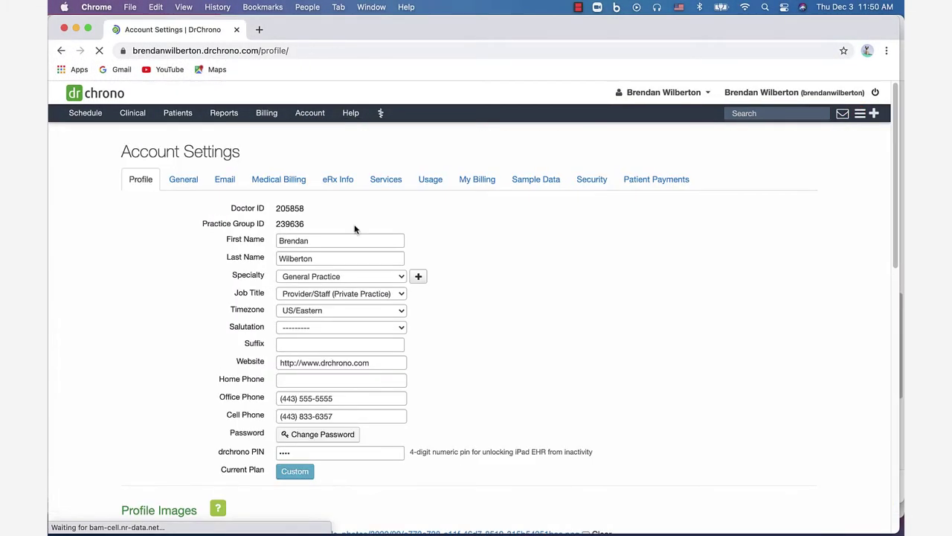
{"action": "left_click", "coordinate": [186, 184]}
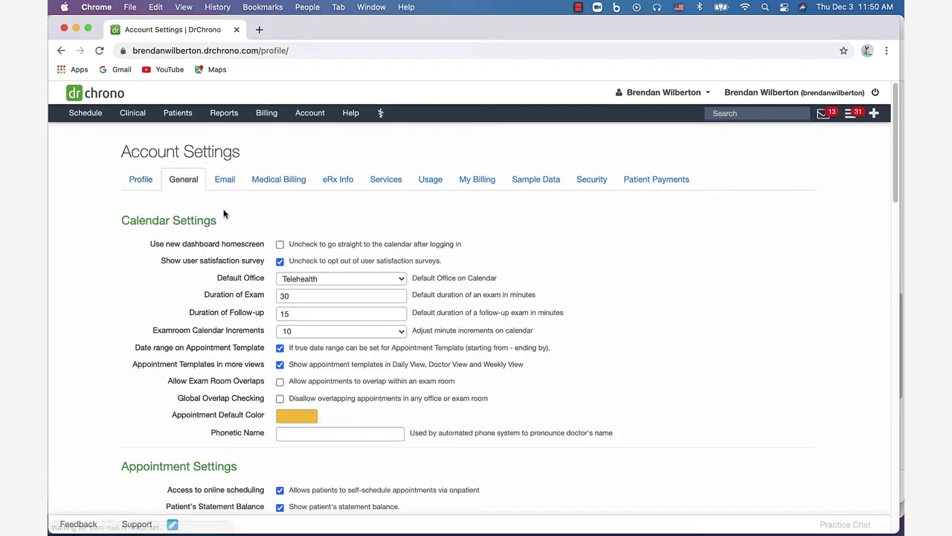
{"action": "scroll", "coordinate": [229, 258], "scroll_direction": "down", "scroll_amount": 5}
{"action": "scroll", "coordinate": [229, 257], "scroll_direction": "down", "scroll_amount": 15}
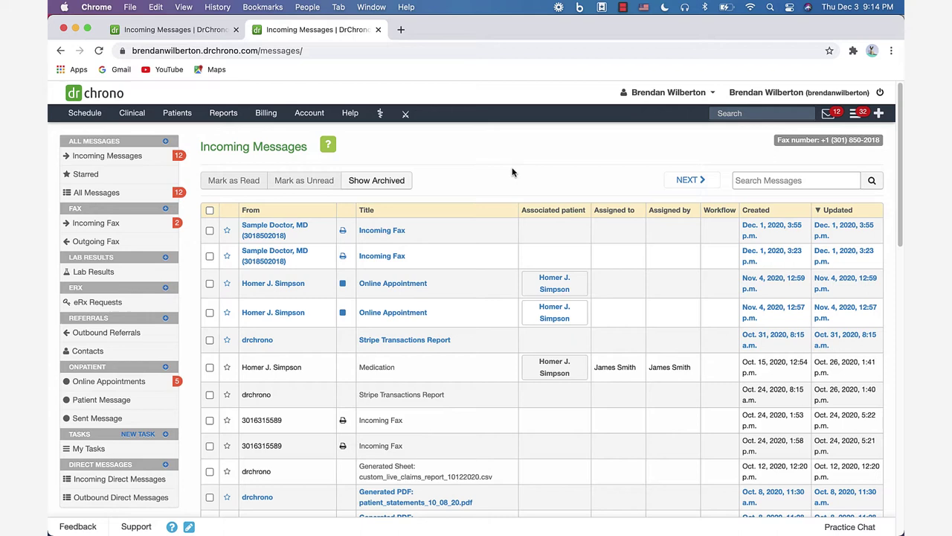
Step: Open Referral Contacts, view the New Contact form without saving, then go to Outbound Referrals
{"action": "left_click", "coordinate": [94, 352]}
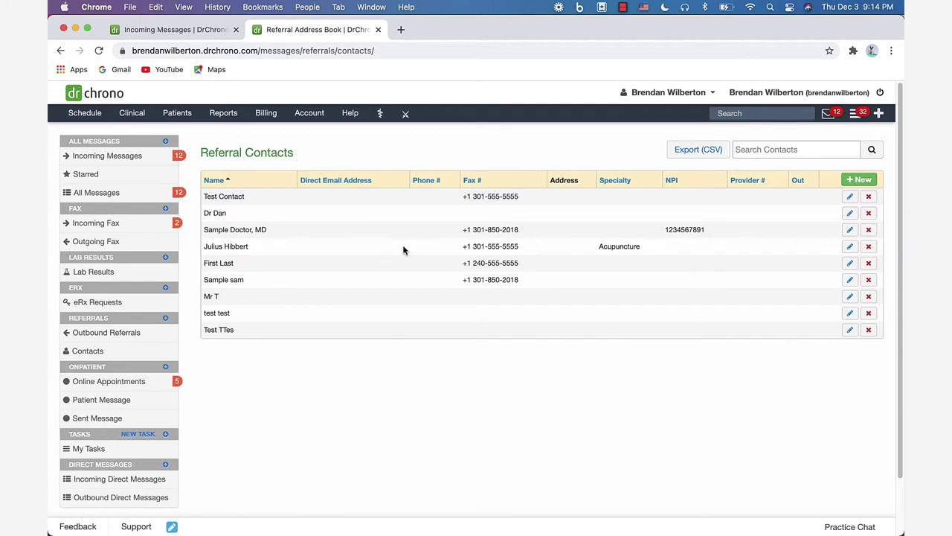
{"action": "left_click", "coordinate": [863, 181]}
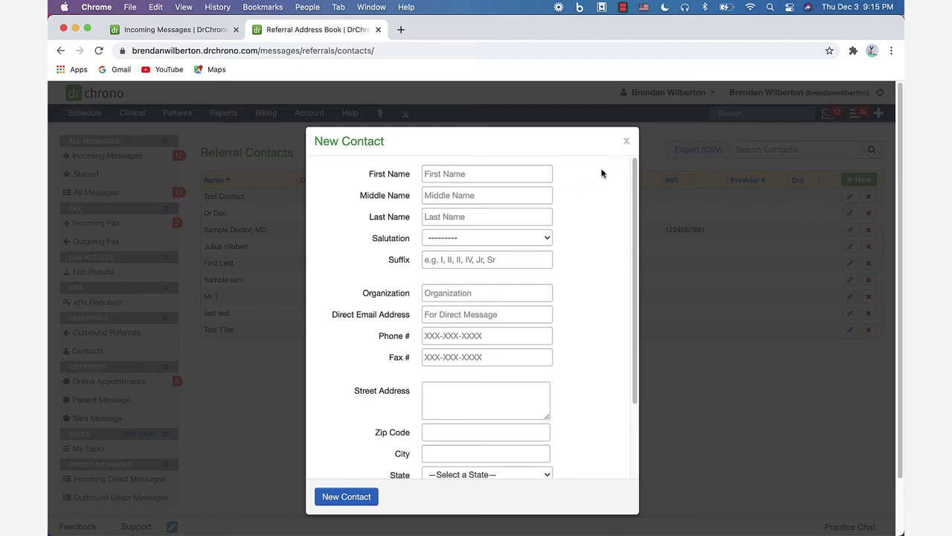
{"action": "left_click", "coordinate": [627, 141]}
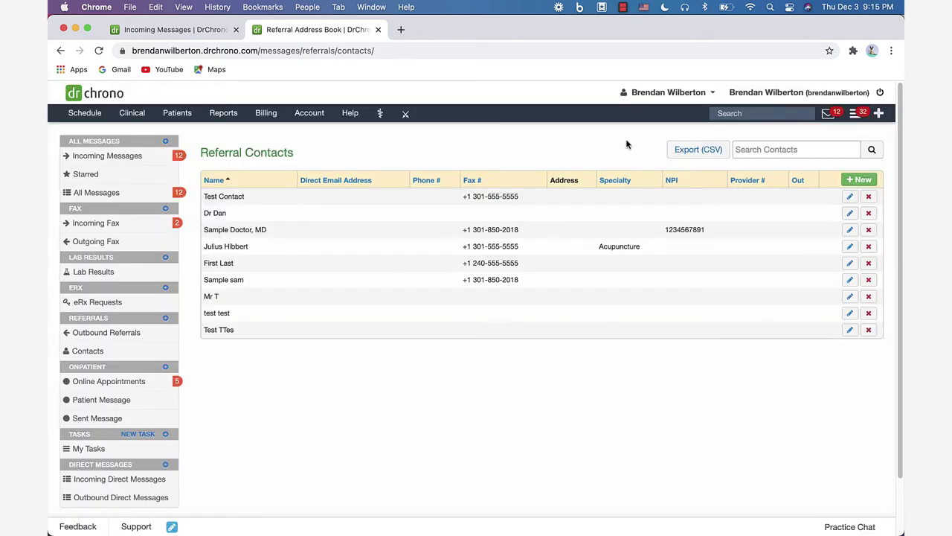
{"action": "left_click", "coordinate": [109, 338]}
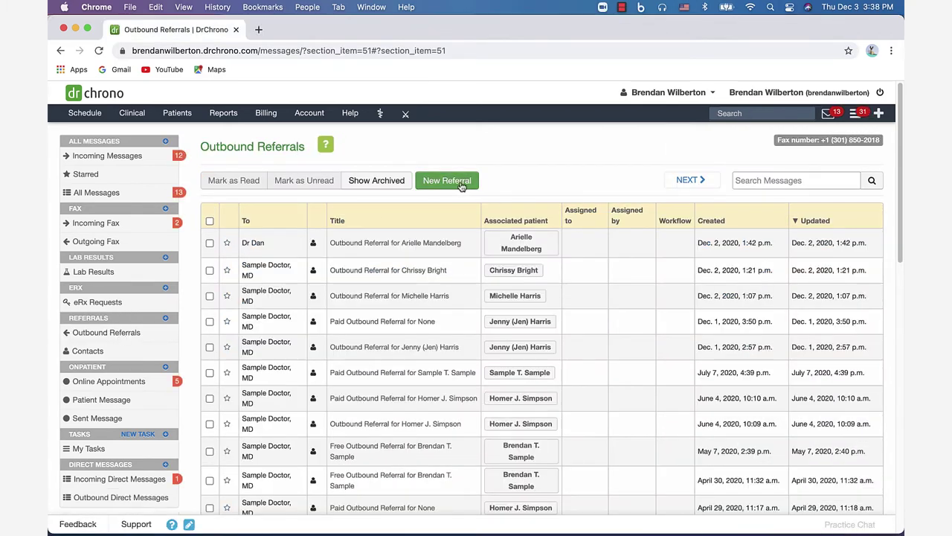
Step: Create a new referral for the recently seen patient, addressed to Sample Doctor, MD
{"action": "left_click", "coordinate": [460, 186]}
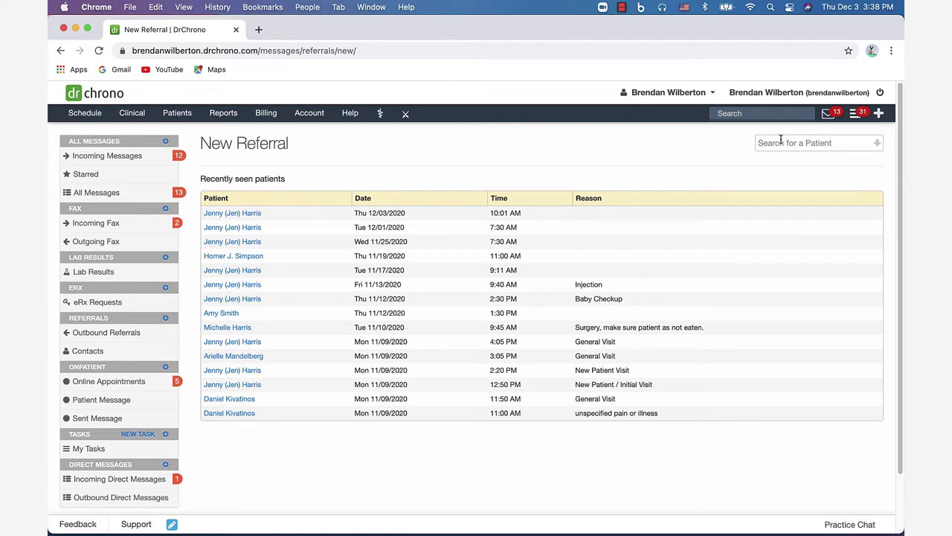
{"action": "left_click", "coordinate": [242, 214]}
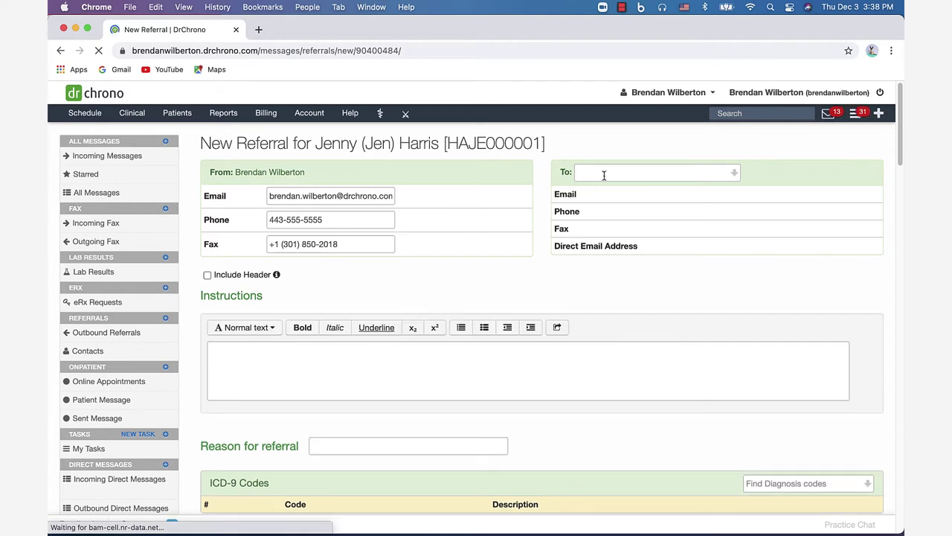
{"action": "left_click", "coordinate": [604, 172]}
{"action": "type", "text": "sample"}
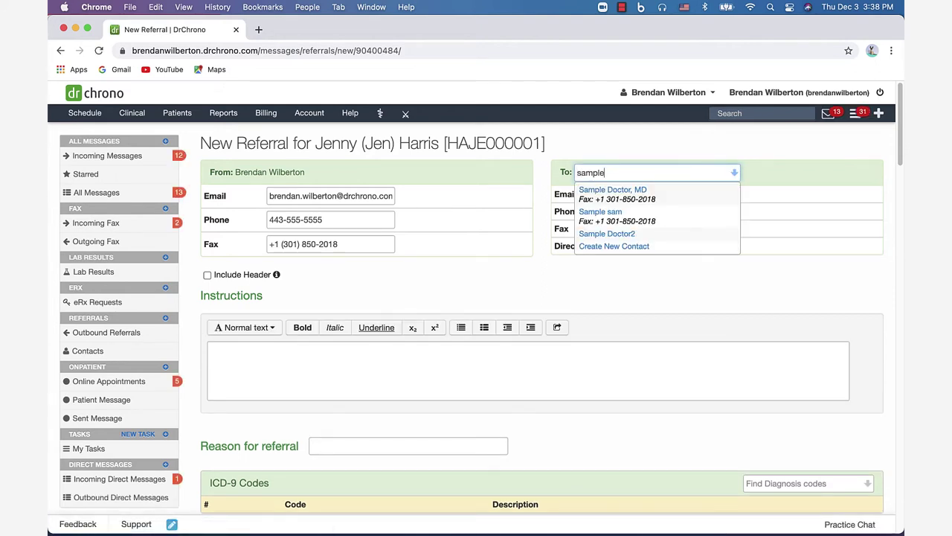
{"action": "left_click", "coordinate": [610, 193]}
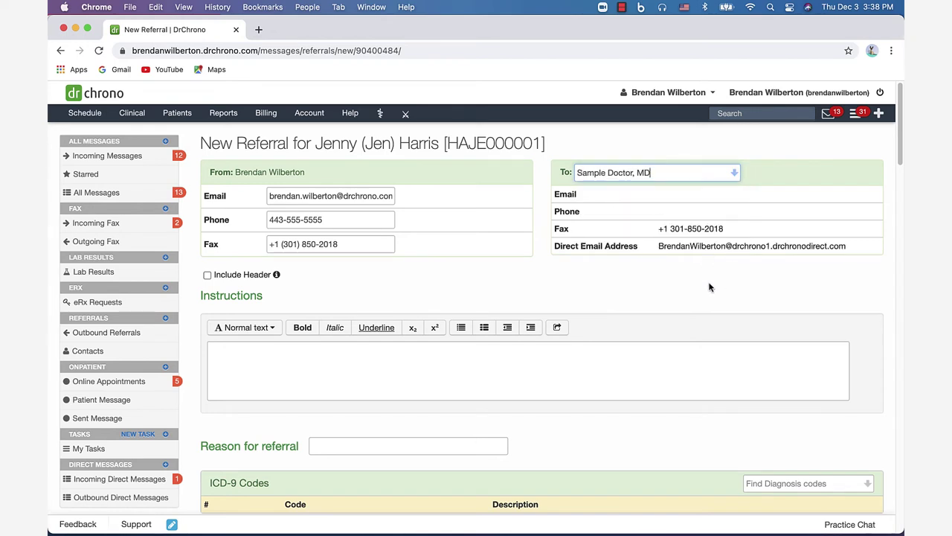
Step: Add the 12/03/2020 clinical note to the referral's included notes
{"action": "scroll", "coordinate": [698, 301], "scroll_direction": "down", "scroll_amount": 5}
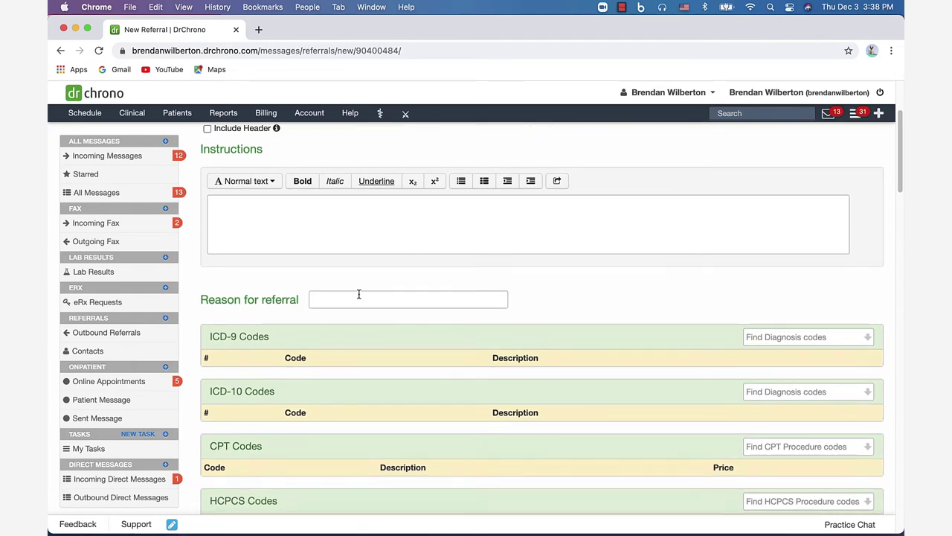
{"action": "scroll", "coordinate": [376, 290], "scroll_direction": "down", "scroll_amount": 15}
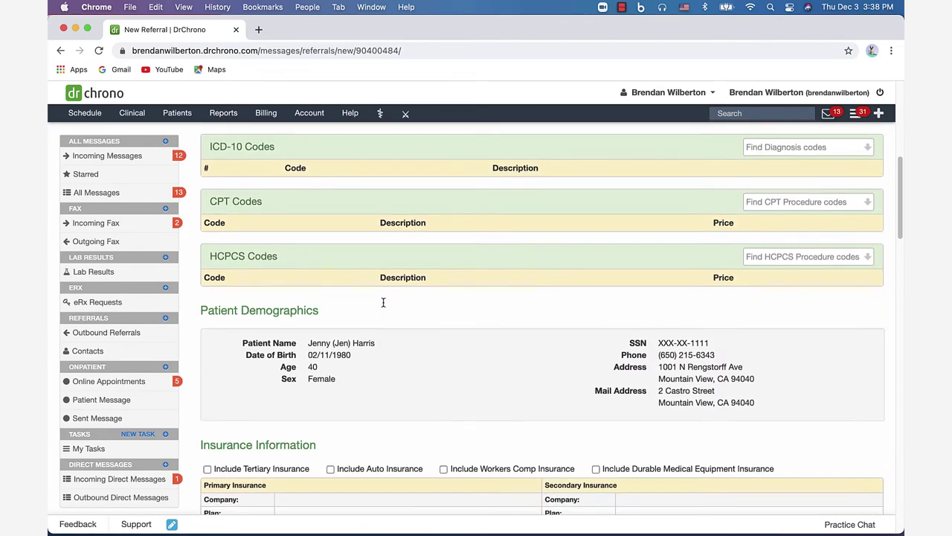
{"action": "scroll", "coordinate": [383, 306], "scroll_direction": "down", "scroll_amount": 5}
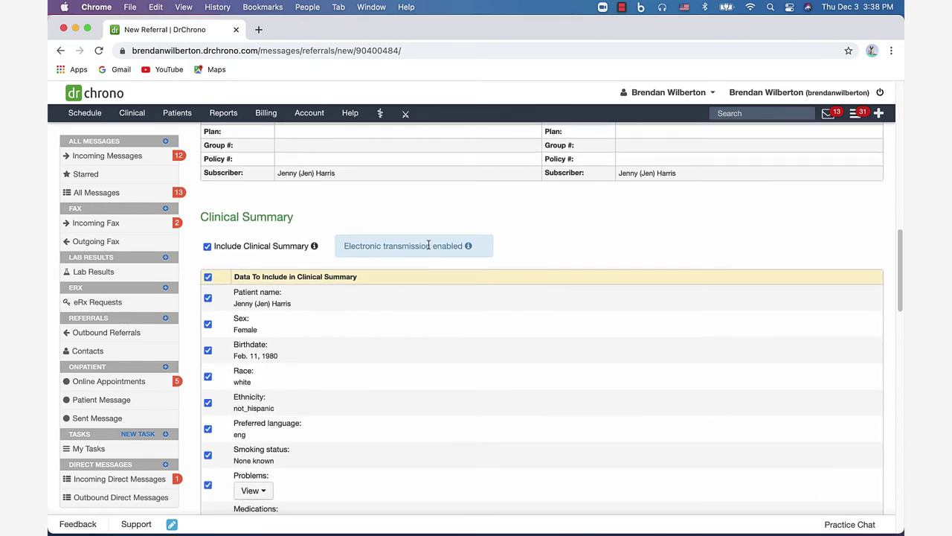
{"action": "scroll", "coordinate": [448, 304], "scroll_direction": "down", "scroll_amount": 11}
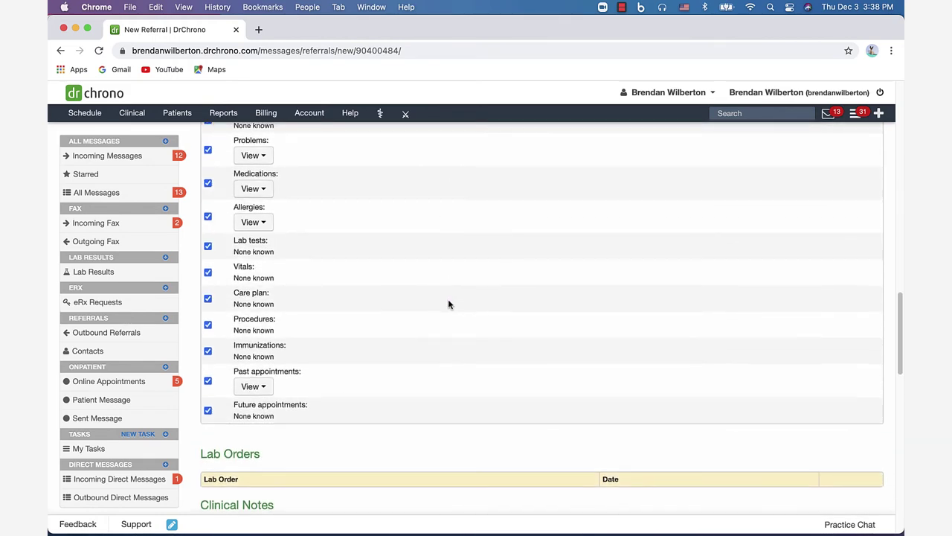
{"action": "scroll", "coordinate": [448, 304], "scroll_direction": "down", "scroll_amount": 8}
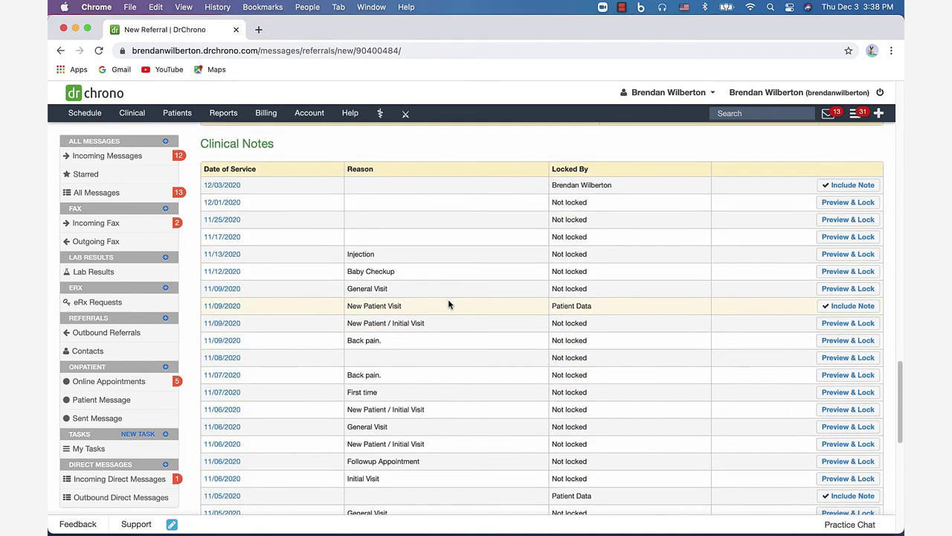
{"action": "left_click", "coordinate": [848, 187]}
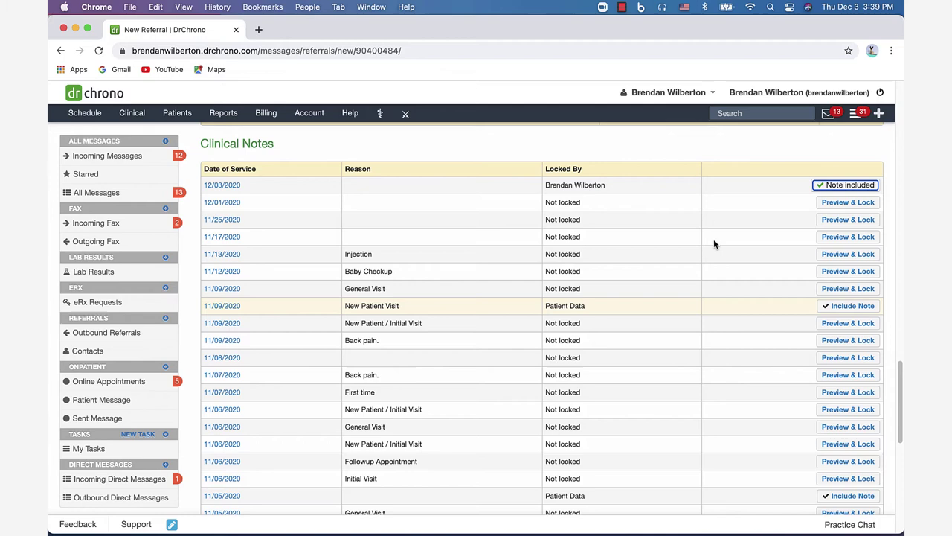
{"action": "scroll", "coordinate": [732, 308], "scroll_direction": "down", "scroll_amount": 3}
{"action": "scroll", "coordinate": [732, 306], "scroll_direction": "down", "scroll_amount": 9}
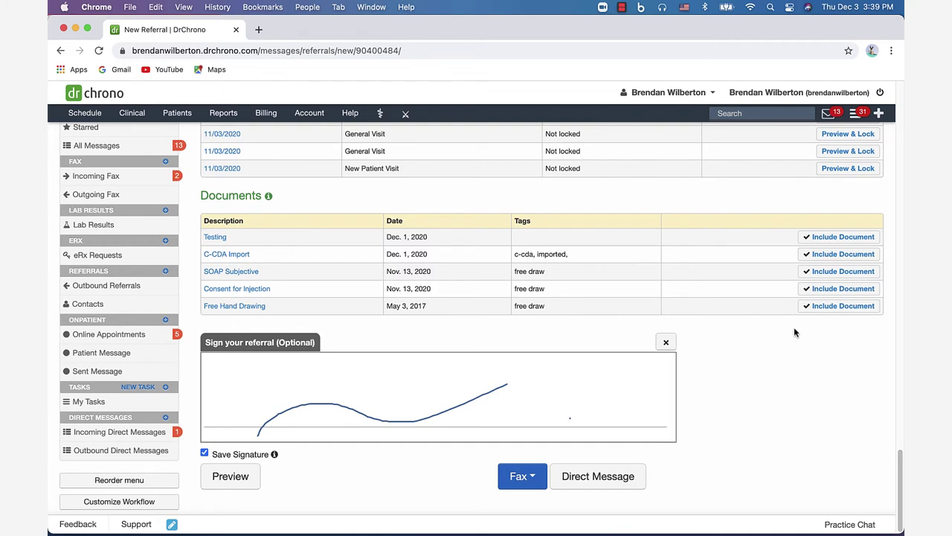
Step: Attach Consent for Injection, send the referral by Direct Message, and close the confirmation
{"action": "left_click", "coordinate": [831, 290]}
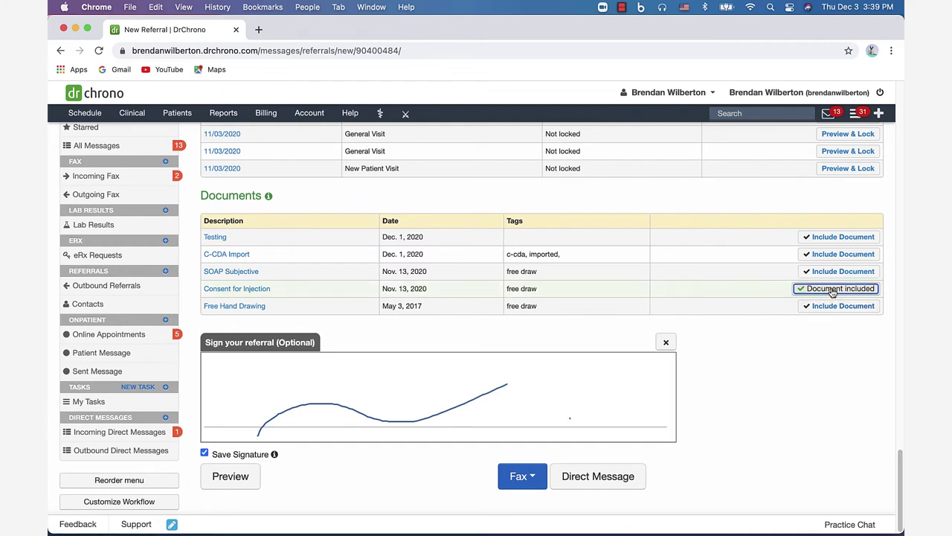
{"action": "left_click", "coordinate": [617, 478]}
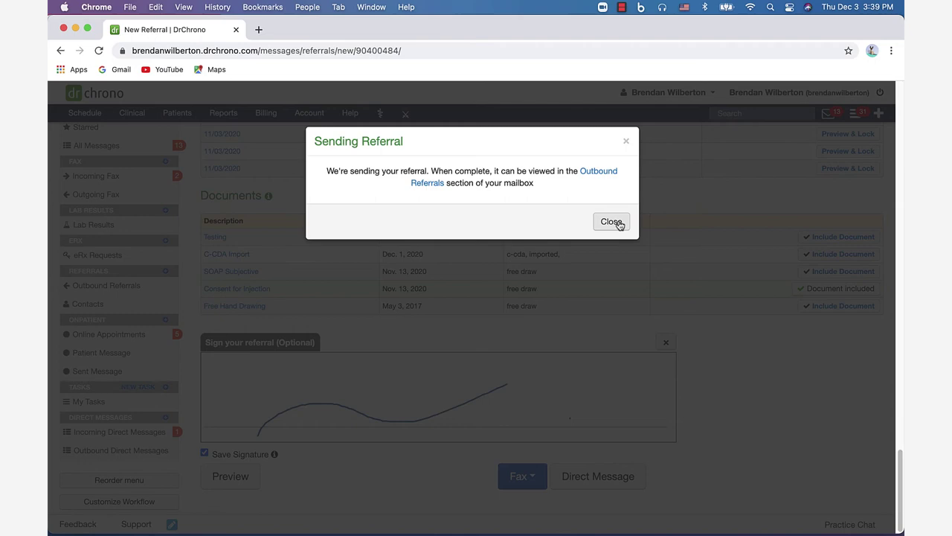
{"action": "left_click", "coordinate": [619, 225]}
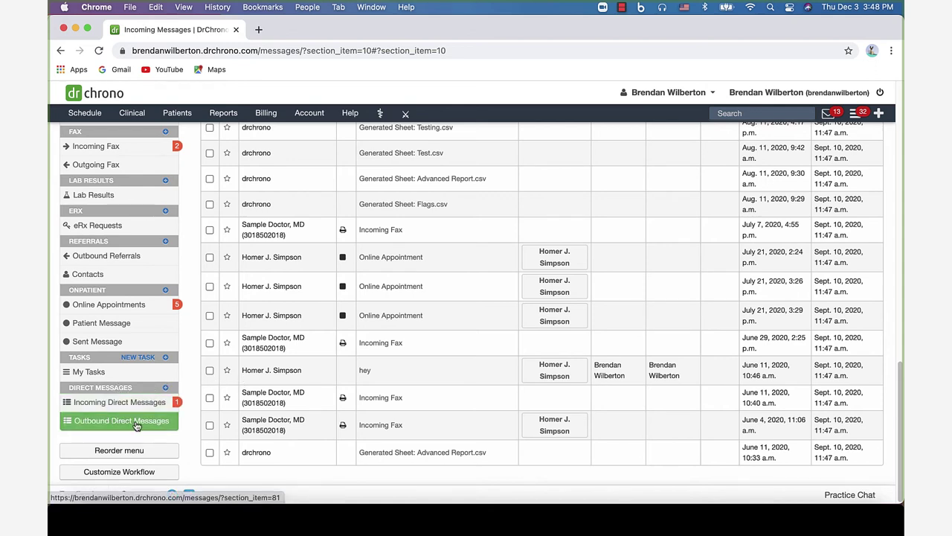
Step: Check Outbound Direct Messages, then open the newest [No Subject] incoming Direct Message
{"action": "left_click", "coordinate": [136, 422]}
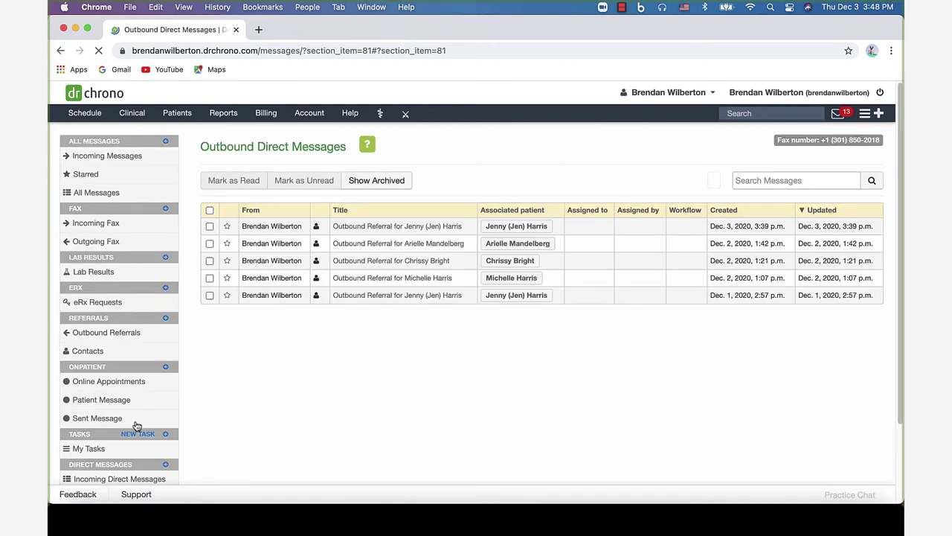
{"action": "scroll", "coordinate": [134, 426], "scroll_direction": "down", "scroll_amount": 3}
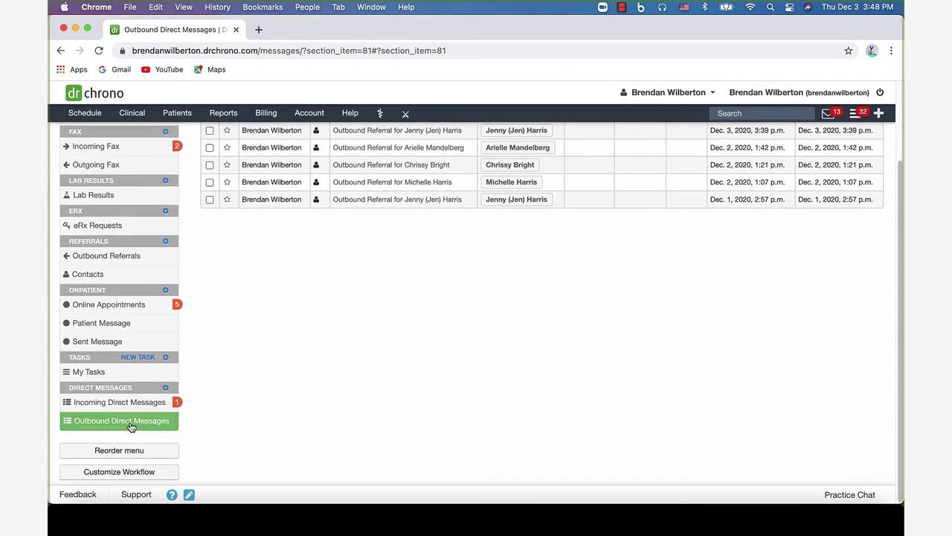
{"action": "left_click", "coordinate": [122, 403]}
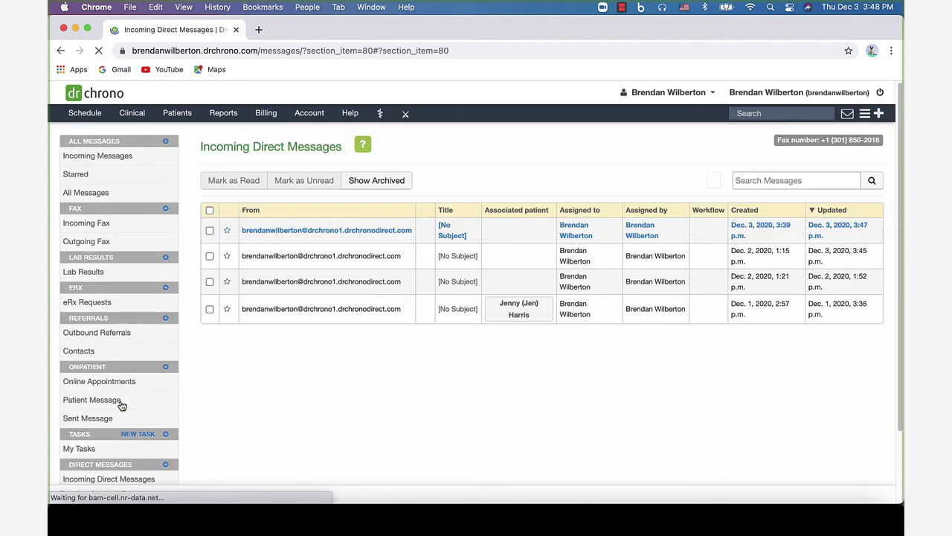
{"action": "left_click", "coordinate": [349, 233]}
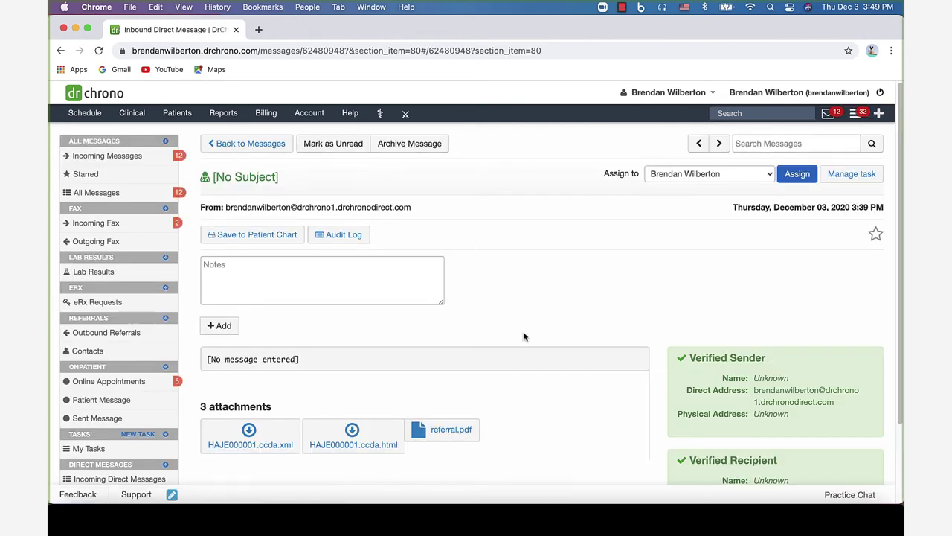
{"action": "scroll", "coordinate": [515, 389], "scroll_direction": "down", "scroll_amount": 1}
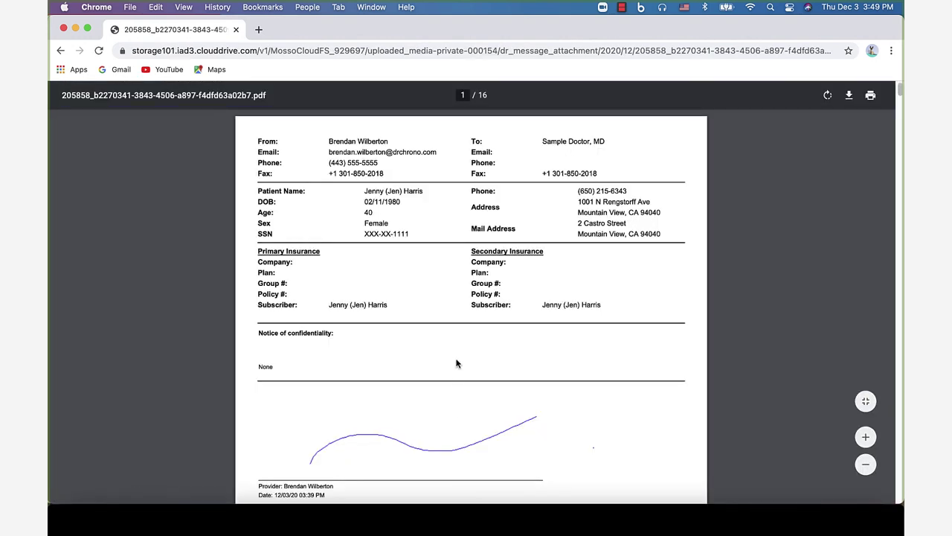
Step: Scroll through the pages of the 16-page referral.pdf in the PDF viewer
{"action": "scroll", "coordinate": [457, 363], "scroll_direction": "down", "scroll_amount": 2}
{"action": "scroll", "coordinate": [456, 363], "scroll_direction": "down", "scroll_amount": 15}
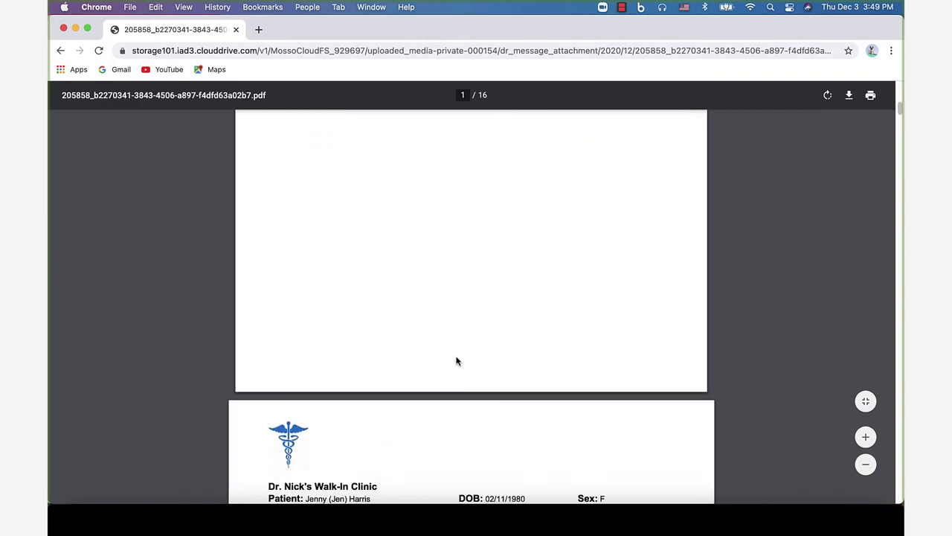
{"action": "scroll", "coordinate": [456, 361], "scroll_direction": "down", "scroll_amount": 15}
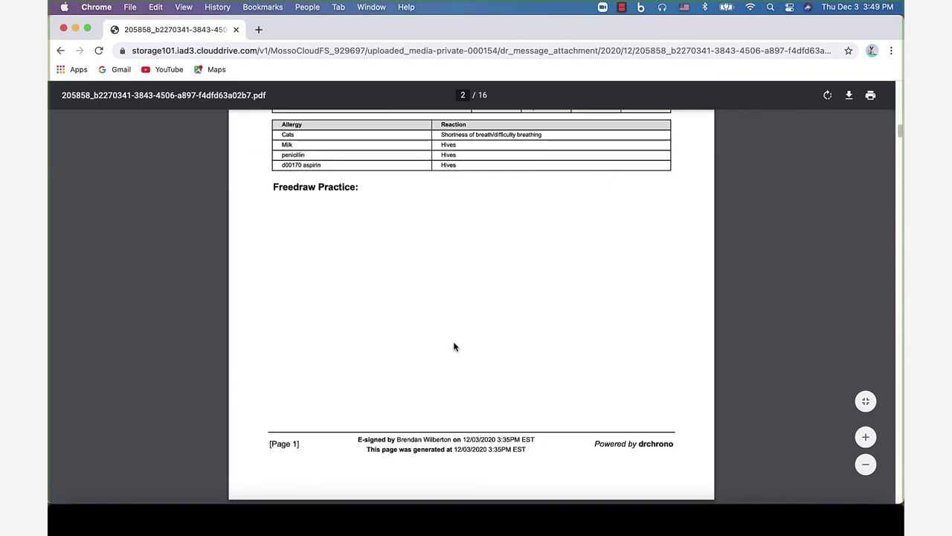
{"action": "scroll", "coordinate": [456, 335], "scroll_direction": "down", "scroll_amount": 12}
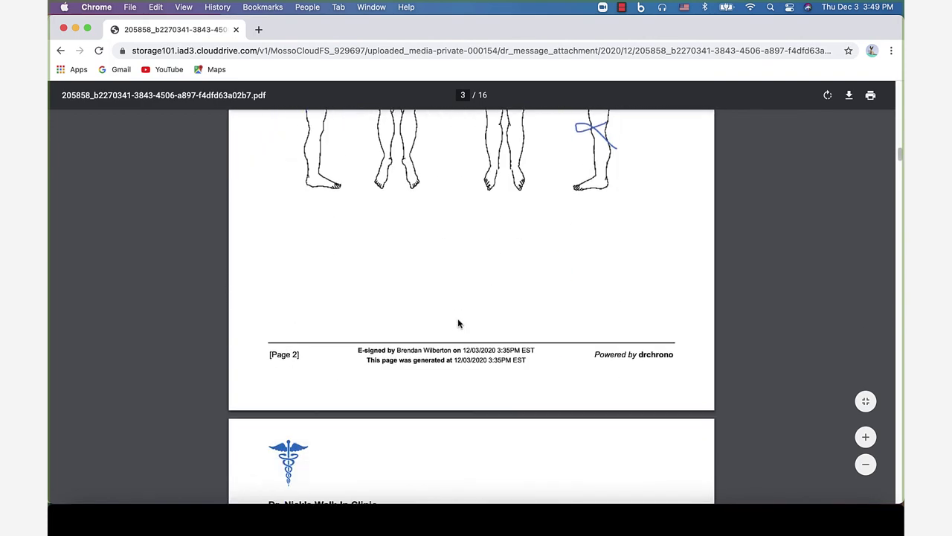
{"action": "scroll", "coordinate": [457, 322], "scroll_direction": "down", "scroll_amount": 8}
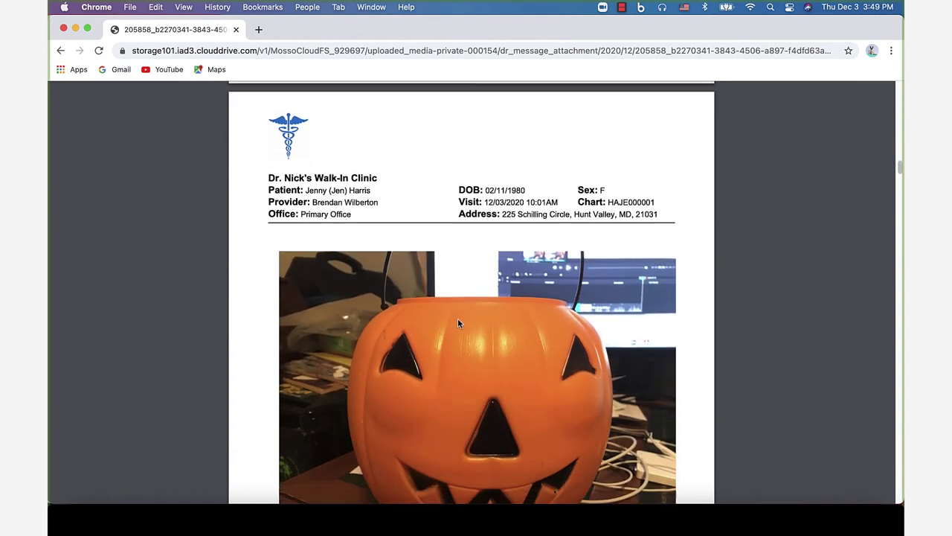
{"action": "scroll", "coordinate": [457, 323], "scroll_direction": "down", "scroll_amount": 2}
{"action": "scroll", "coordinate": [457, 322], "scroll_direction": "up", "scroll_amount": 8}
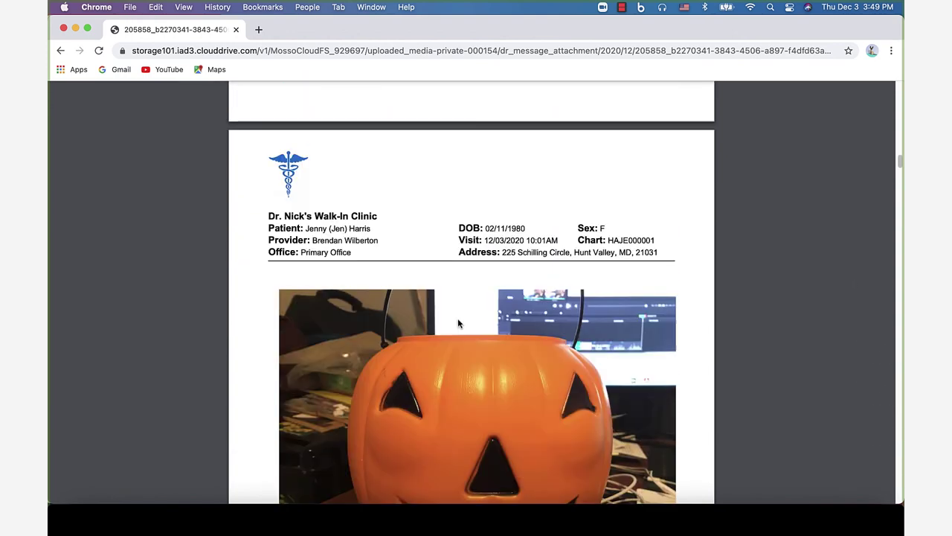
{"action": "scroll", "coordinate": [457, 323], "scroll_direction": "down", "scroll_amount": 5}
{"action": "scroll", "coordinate": [457, 322], "scroll_direction": "up", "scroll_amount": 20}
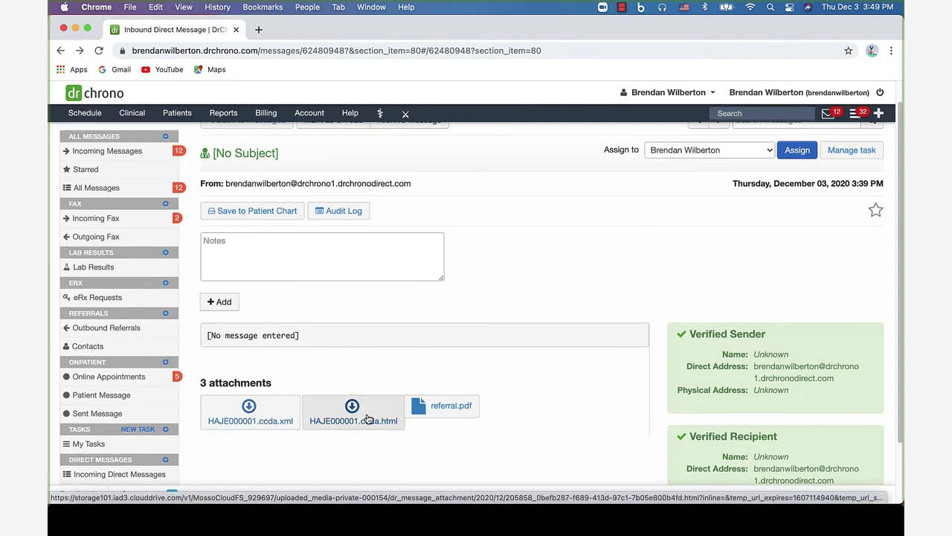
{"action": "left_click", "coordinate": [368, 419]}
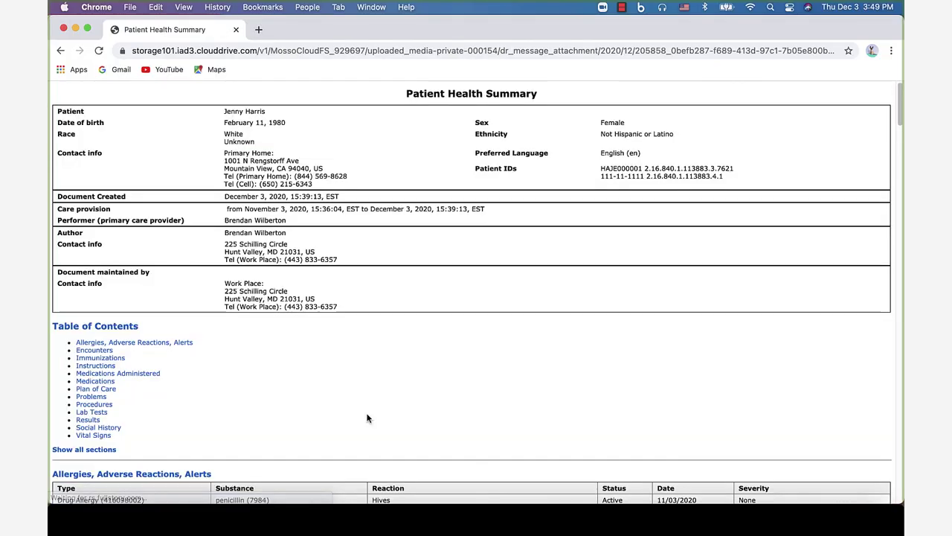
{"action": "scroll", "coordinate": [368, 418], "scroll_direction": "down", "scroll_amount": 15}
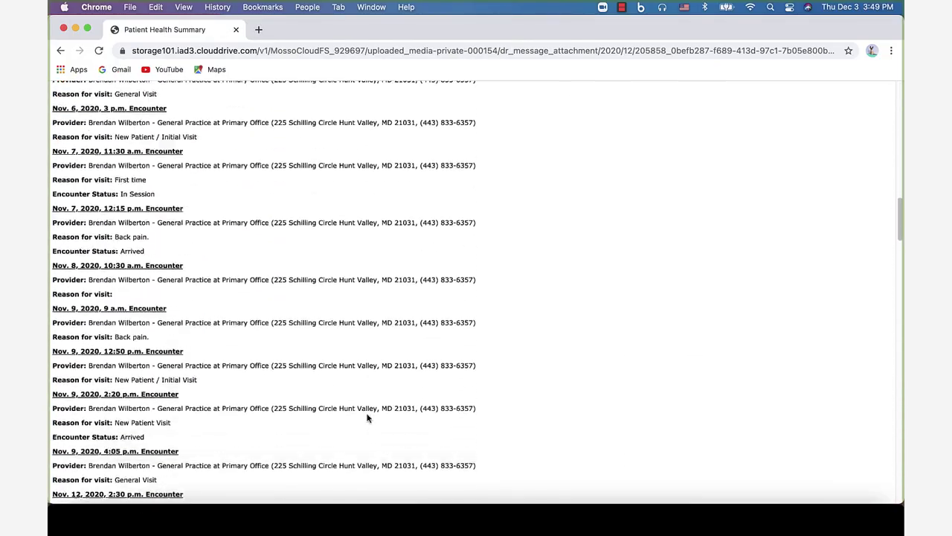
{"action": "scroll", "coordinate": [368, 419], "scroll_direction": "down", "scroll_amount": 20}
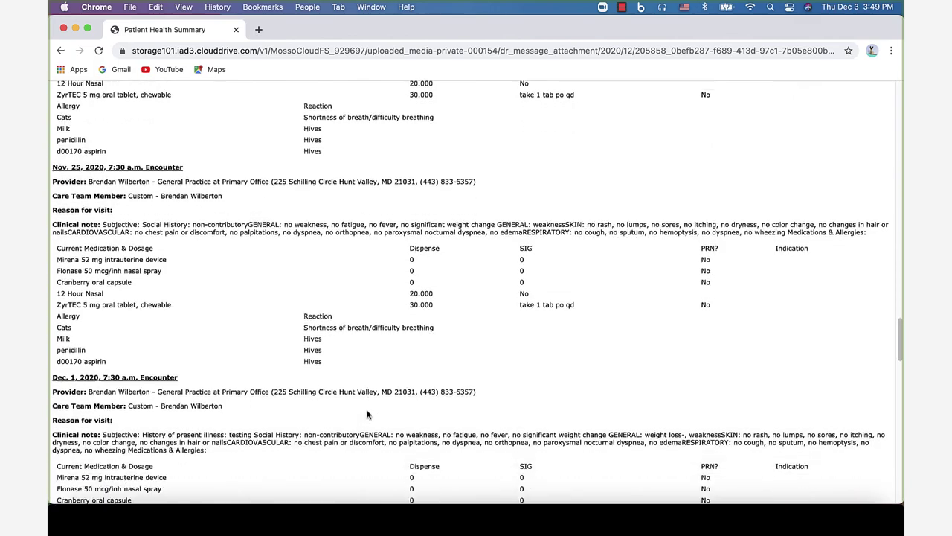
{"action": "scroll", "coordinate": [368, 414], "scroll_direction": "down", "scroll_amount": 20}
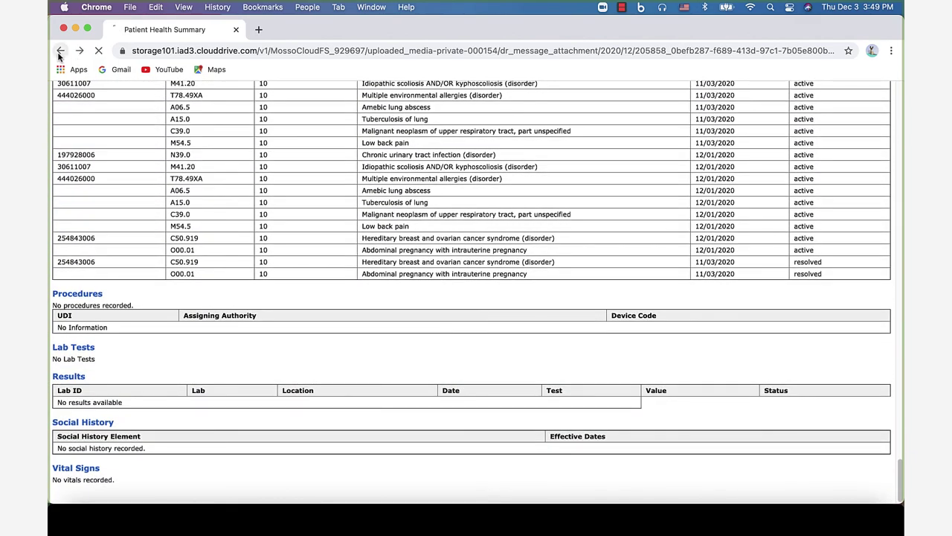
{"action": "key", "text": "Escape"}
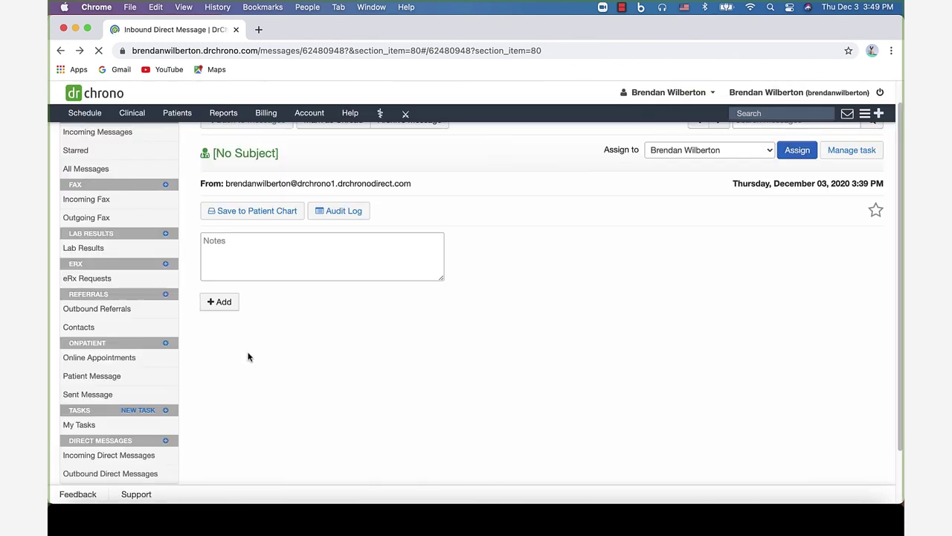